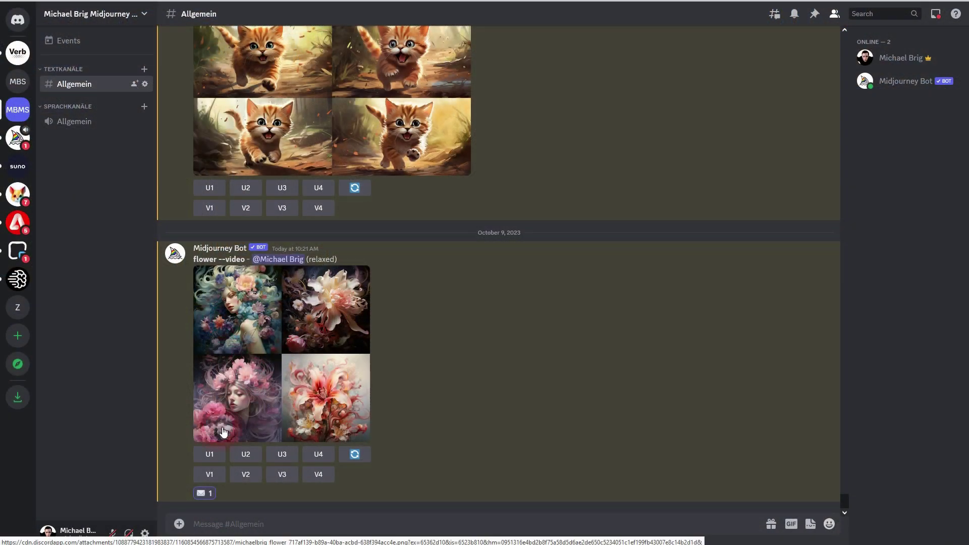
Send the Midjourney /imagine prompt 'flower --ar 16:9 --video' in the channel
left_click(225, 529)
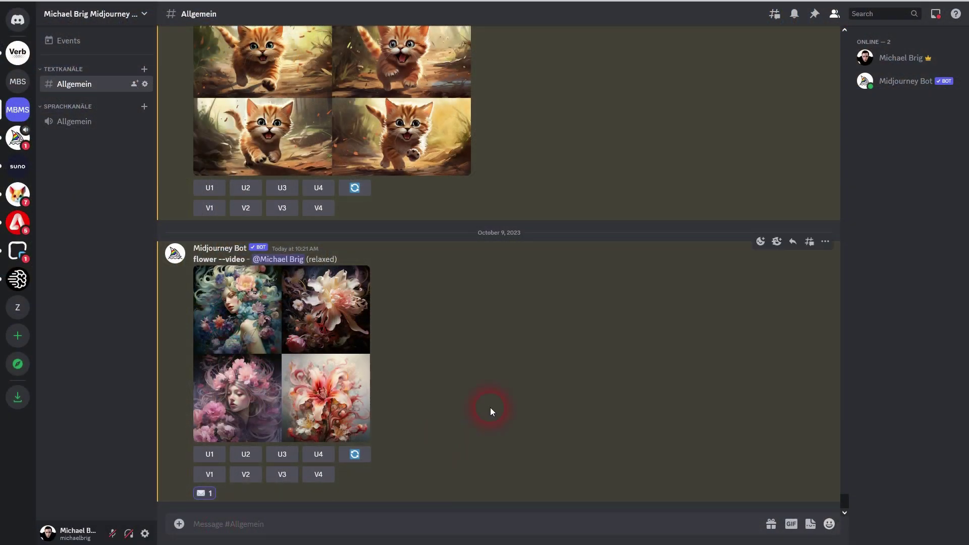
type("/ima")
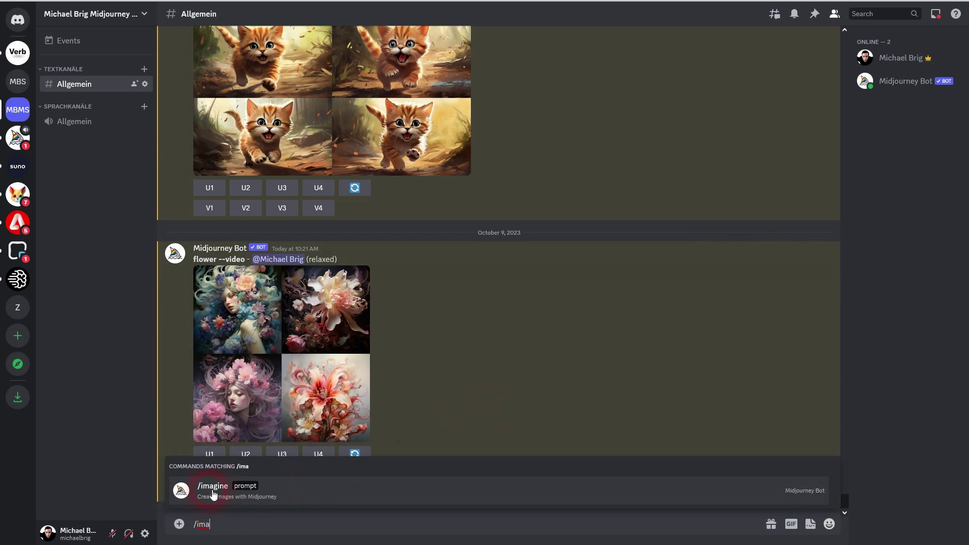
left_click(212, 490)
type("flower")
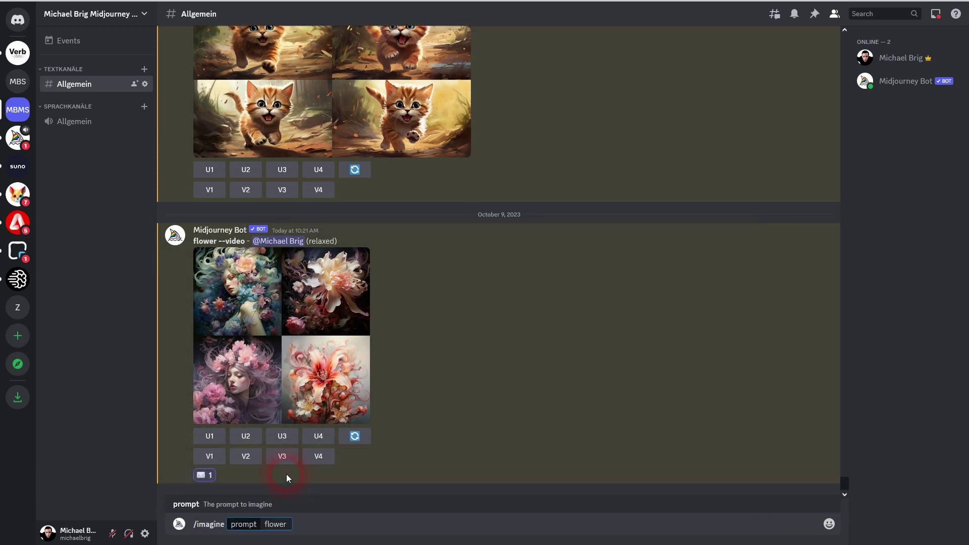
type(" --ar 16:9 --video")
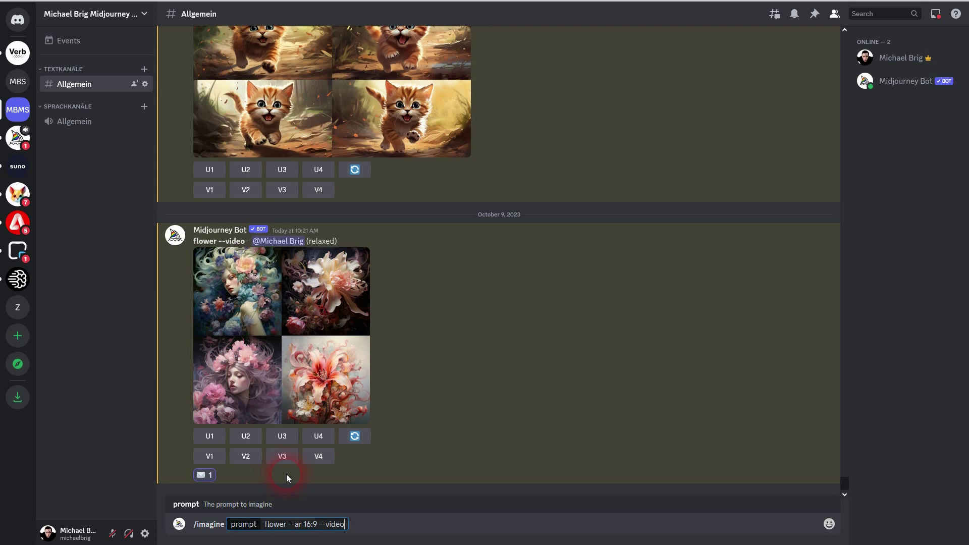
left_click(323, 525)
left_click(354, 529)
key("Return")
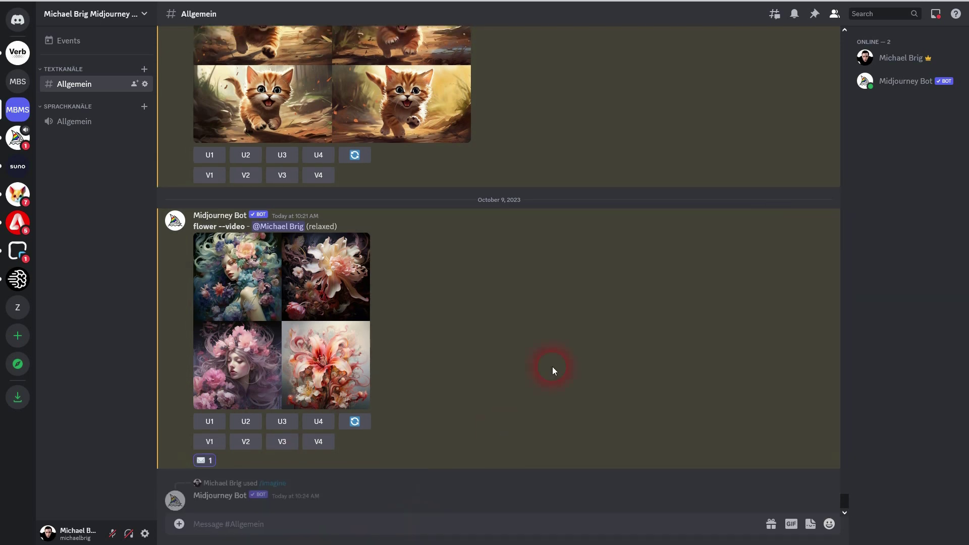
Read the docs' Video parameter page, including the grid-only note and How to Get a Video Link
left_click(791, 24)
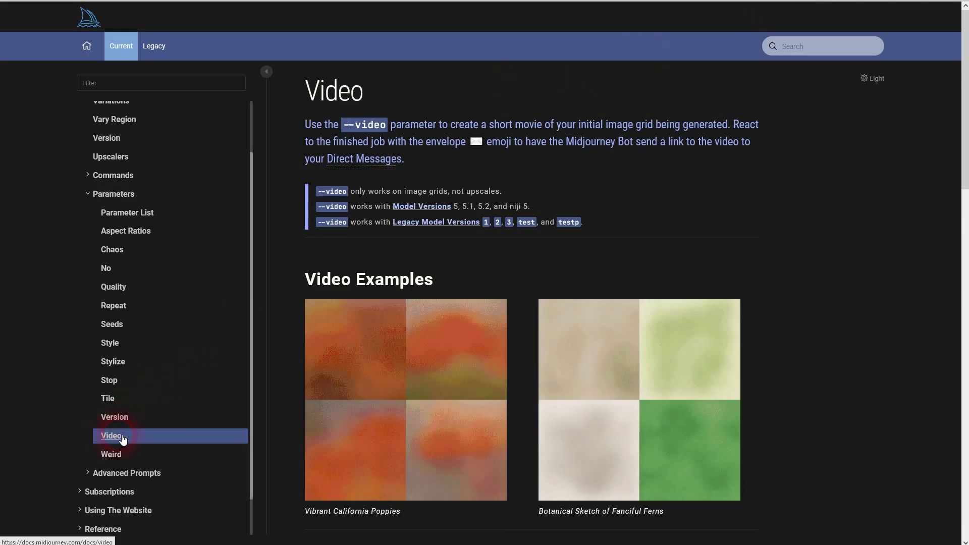
left_click_drag(316, 125, 734, 130)
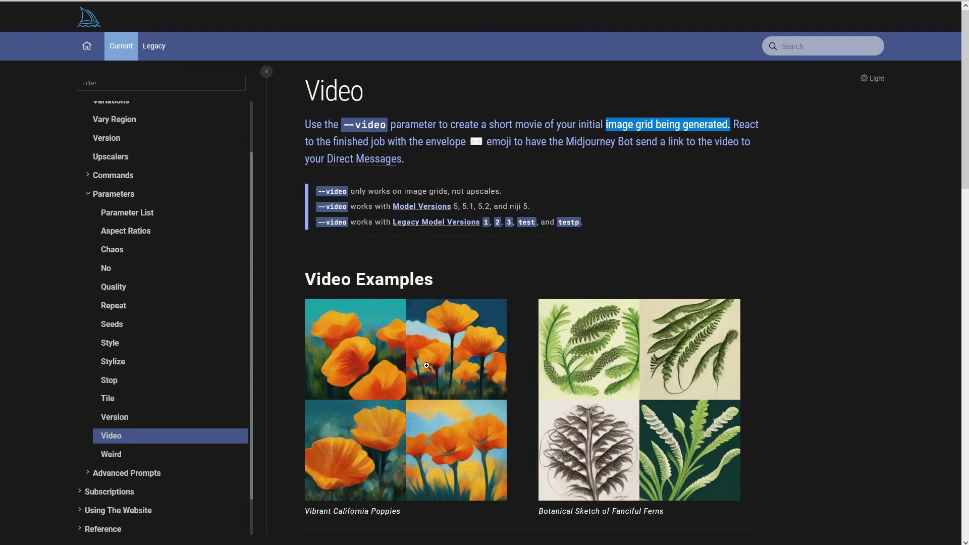
left_click_drag(505, 194, 386, 193)
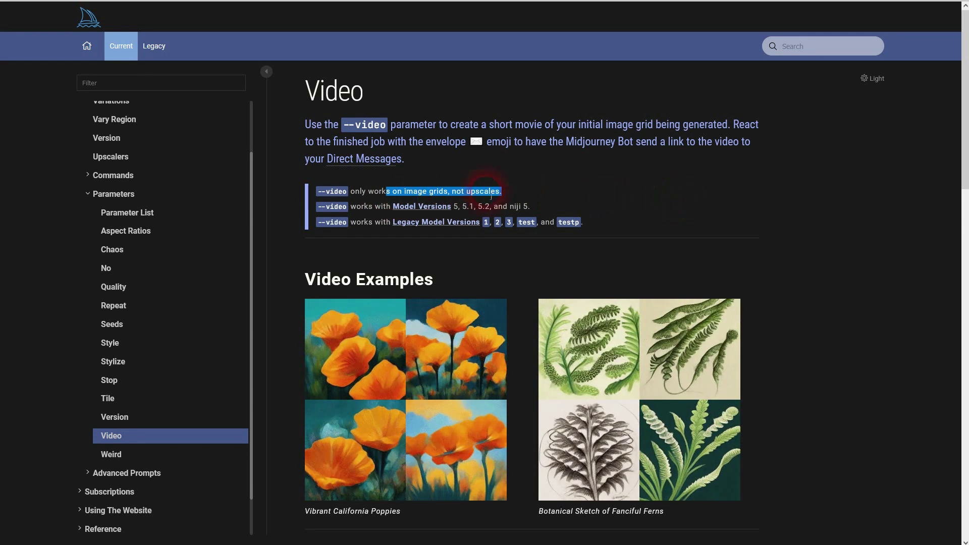
left_click_drag(348, 192, 326, 197)
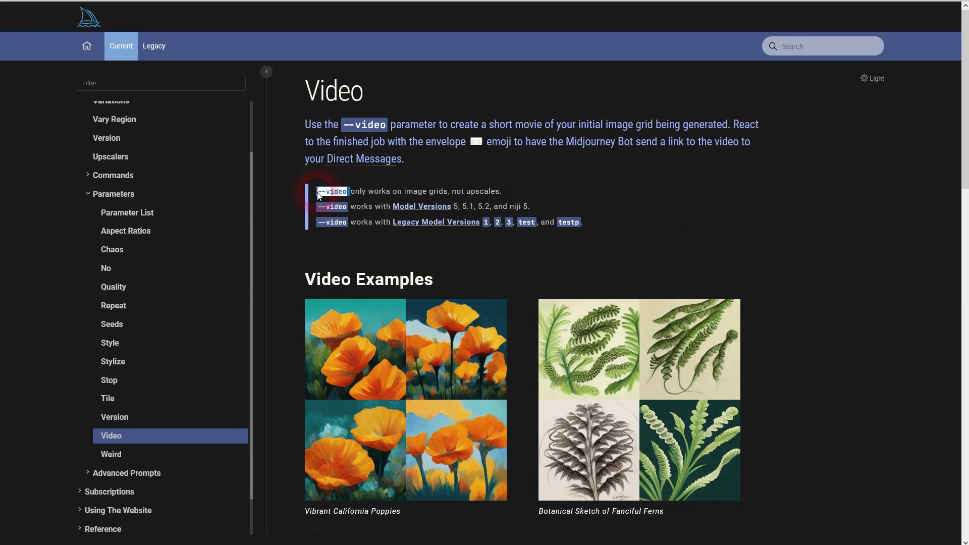
scroll(747, 222, "down", 8)
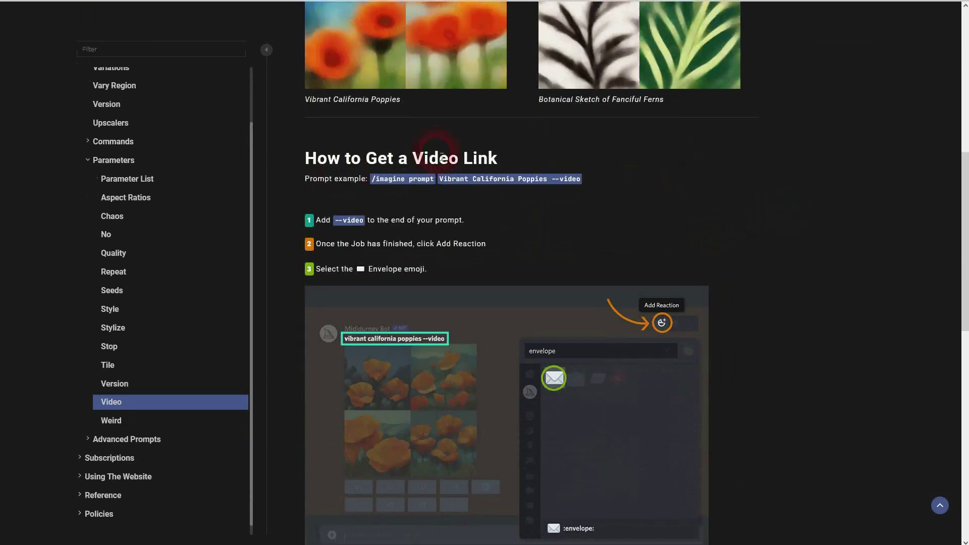
triple_click(319, 163)
scroll(805, 185, "down", 8)
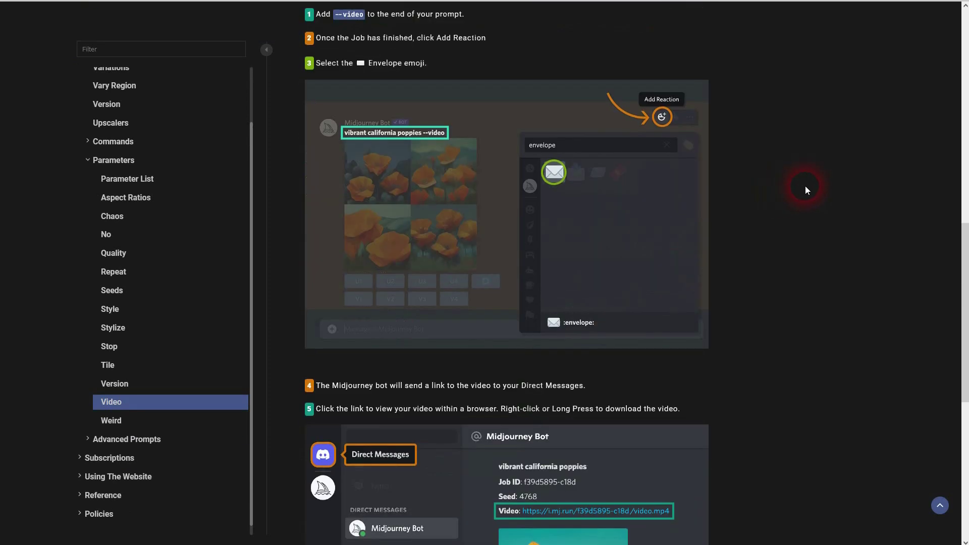
scroll(772, 195, "down", 3)
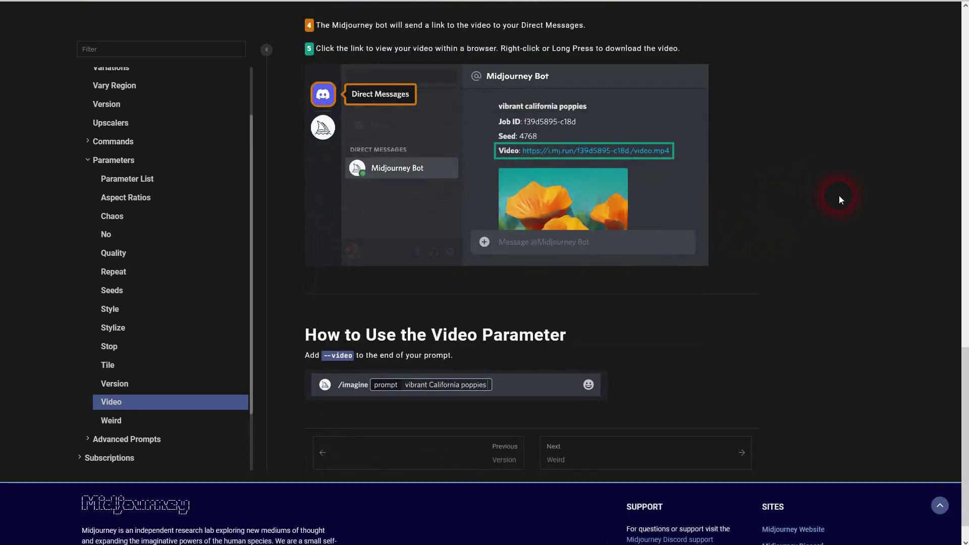
scroll(839, 191, "up", 10)
scroll(840, 193, "up", 9)
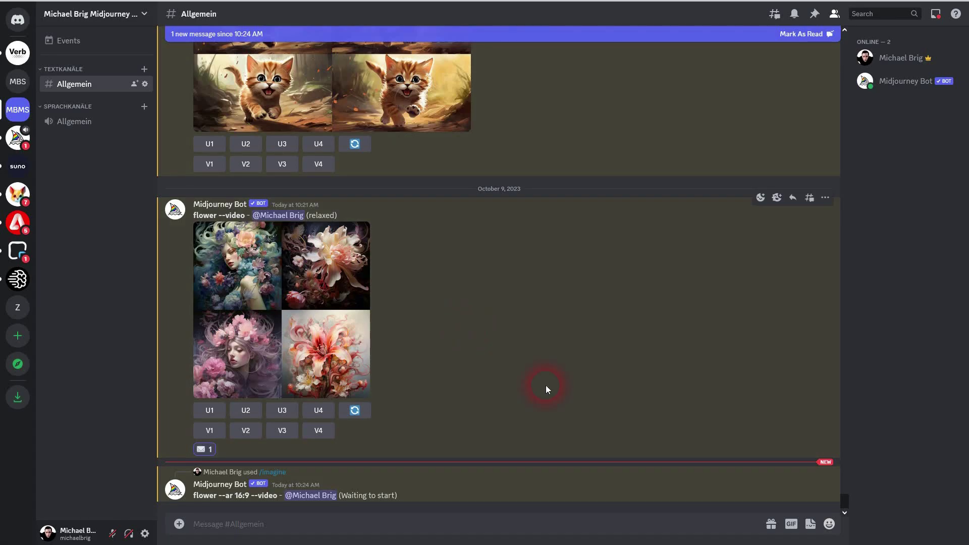
Send a second prompt 'robot --ar 16:9 --video', reusing the copied flower prompt
left_click(571, 374)
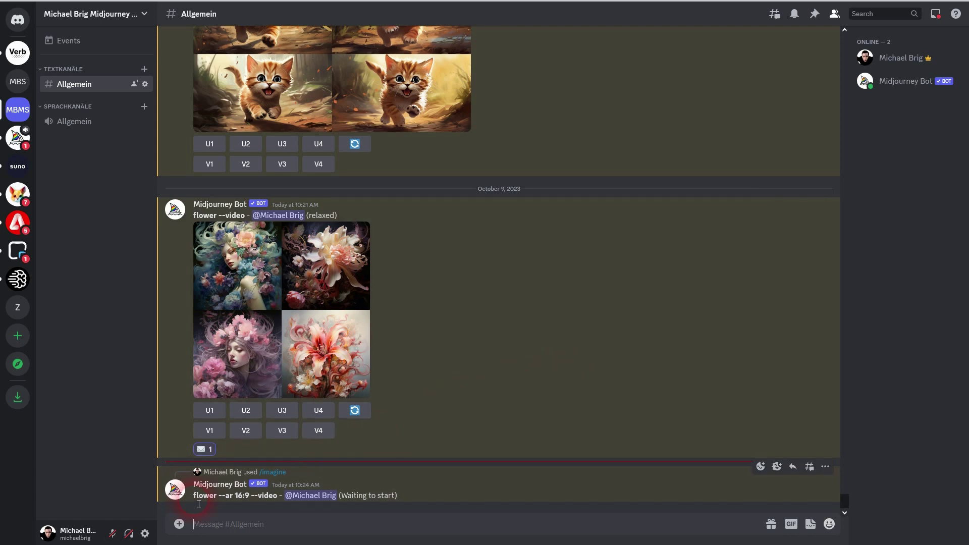
left_click_drag(193, 501, 276, 520)
left_click(276, 527)
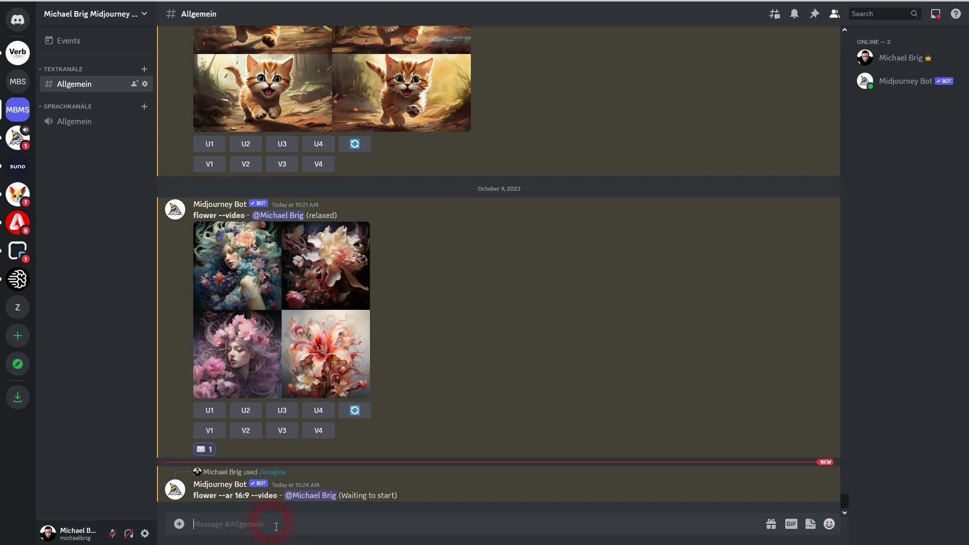
type("/ima")
left_click(242, 504)
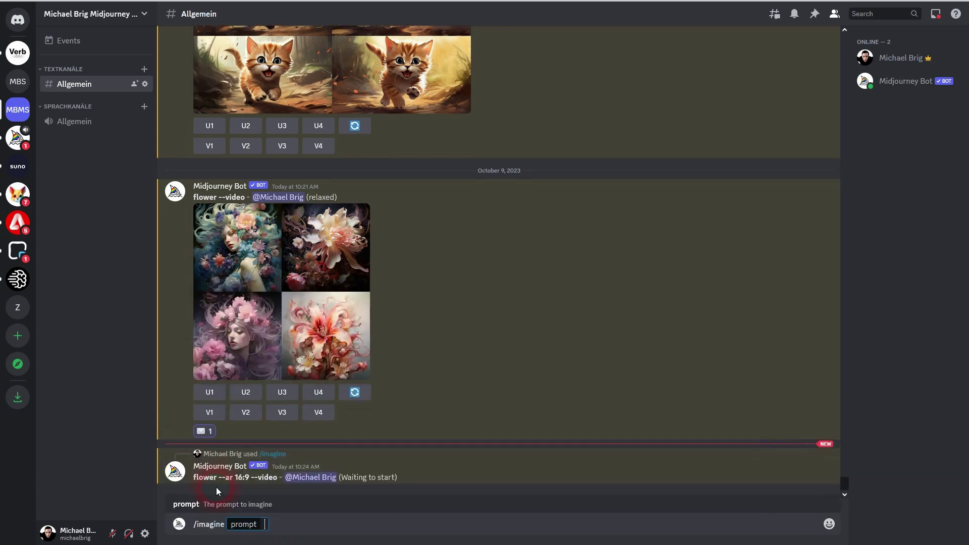
type("flower --ar 16:9 --video")
double_click(275, 525)
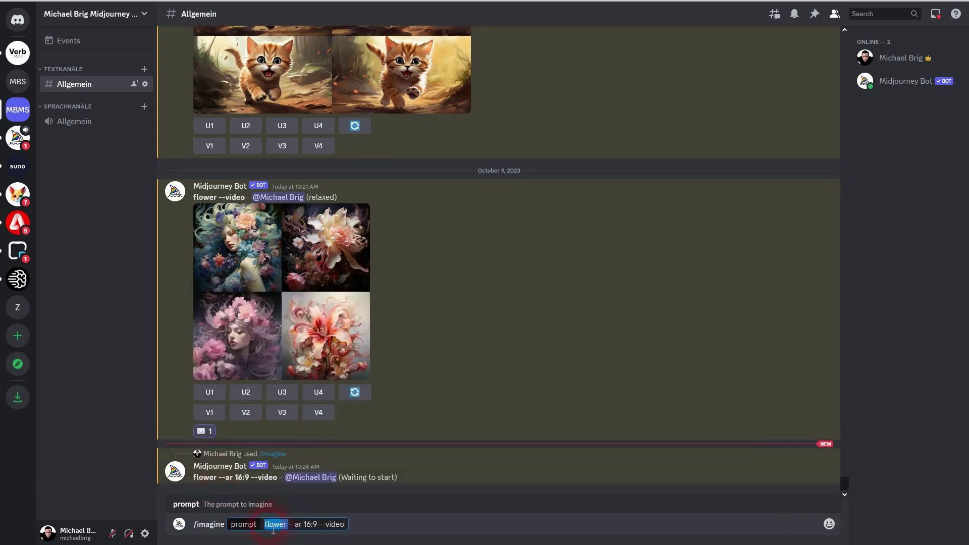
type("robot")
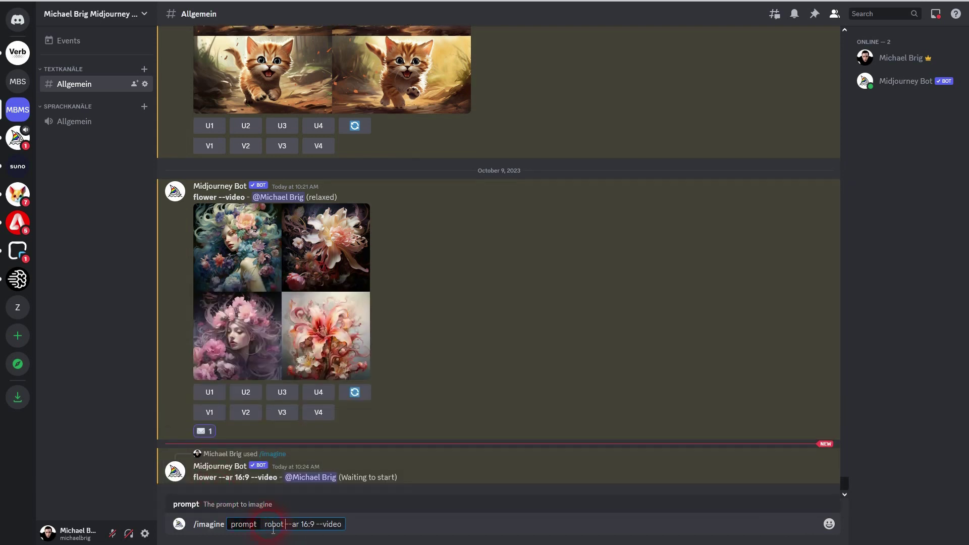
key("Return")
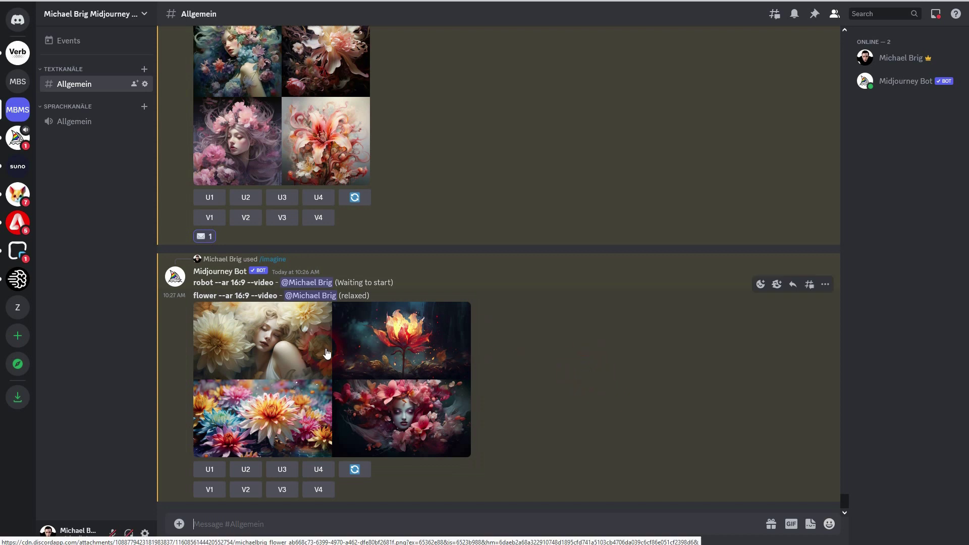
Preview the flower grid at full size, then upscale its top-left image with U1
left_click(326, 352)
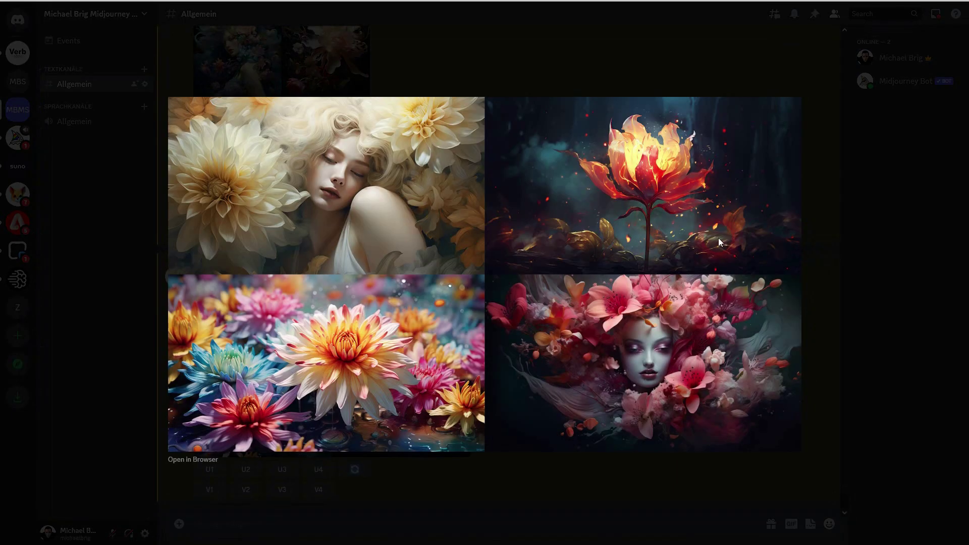
left_click(836, 310)
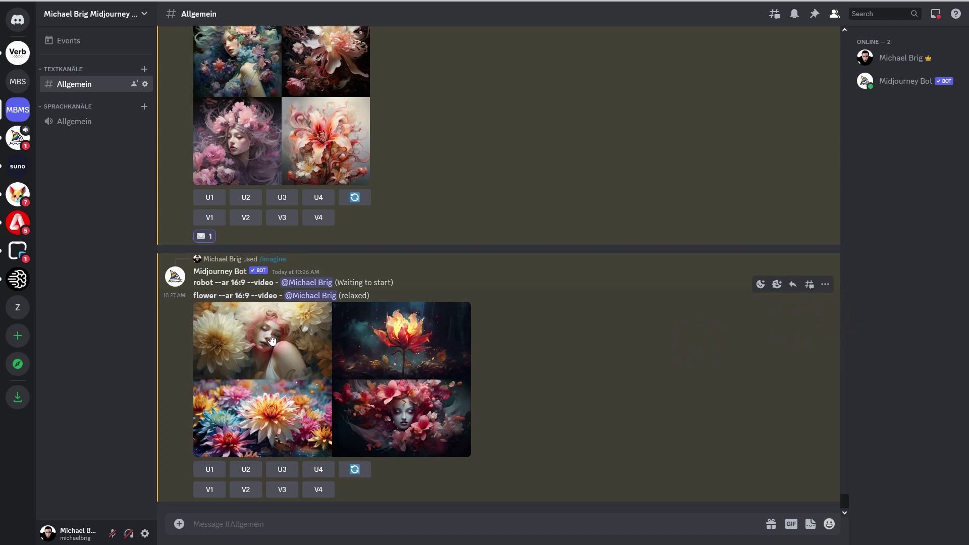
left_click(210, 471)
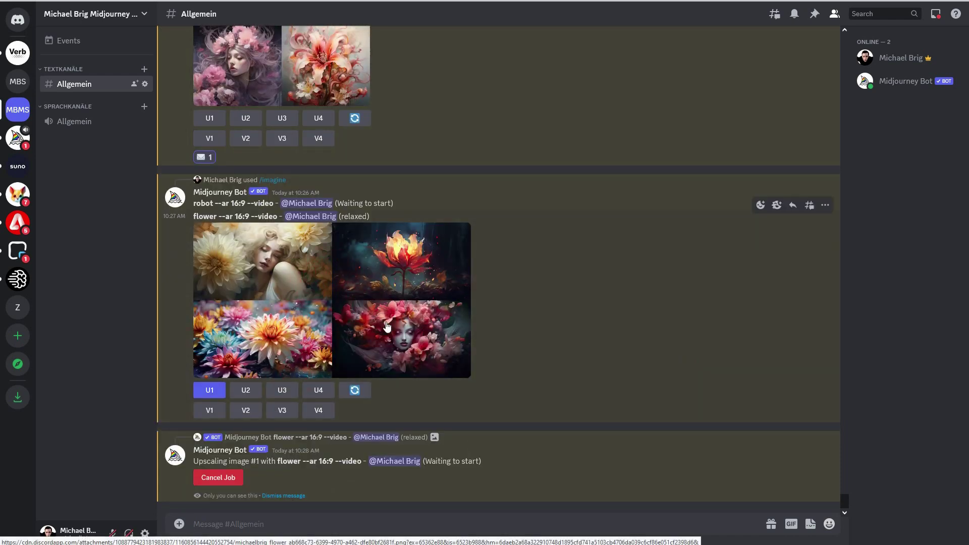
left_click(596, 433)
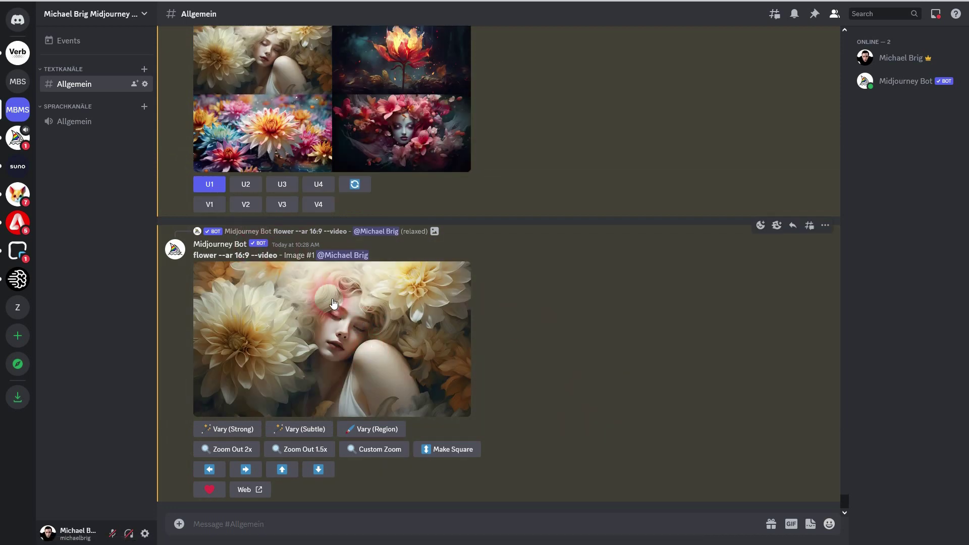
Add the envelope emoji reaction to the flower grid message from the full emoji picker
scroll(350, 281, "up", 3)
left_click(825, 127)
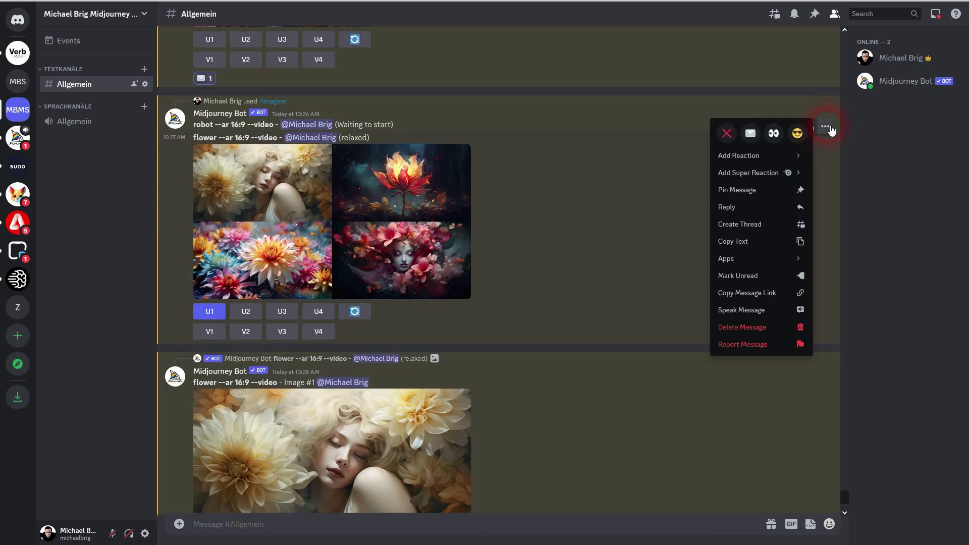
left_click(770, 157)
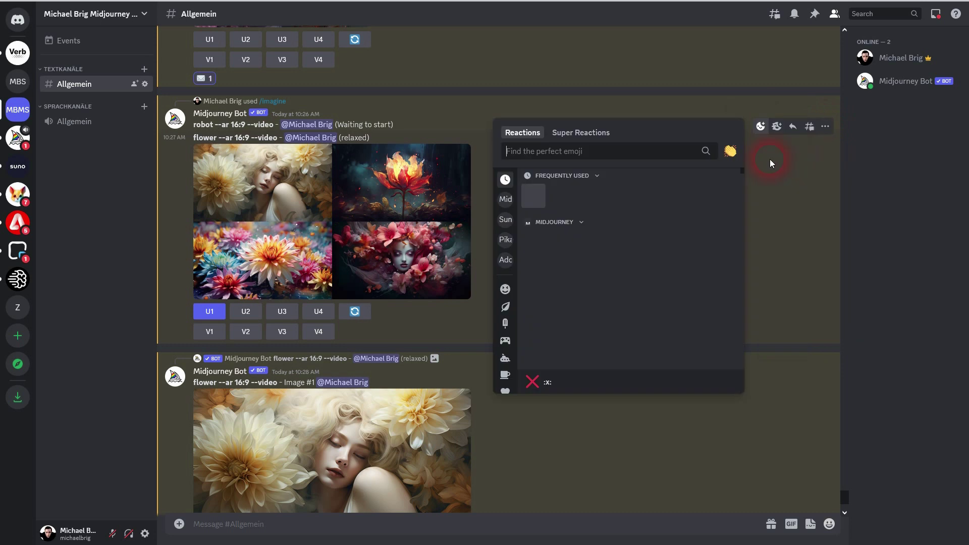
left_click(827, 127)
mouse_move(795, 157)
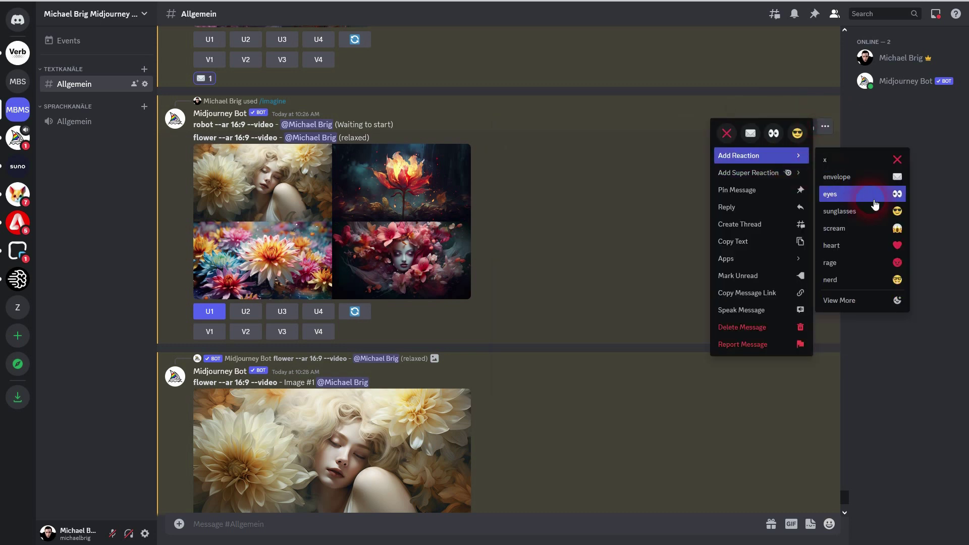
left_click(842, 300)
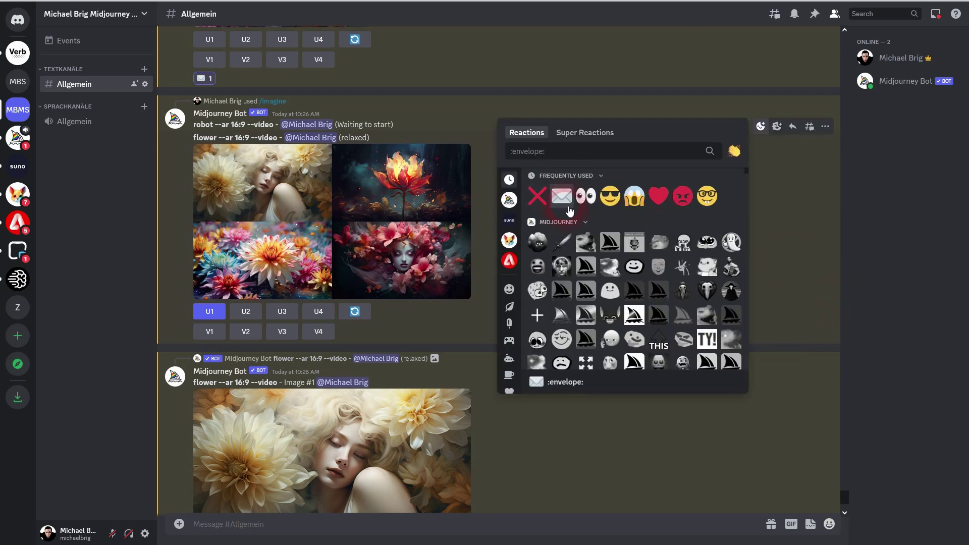
left_click(545, 154)
type("envelope")
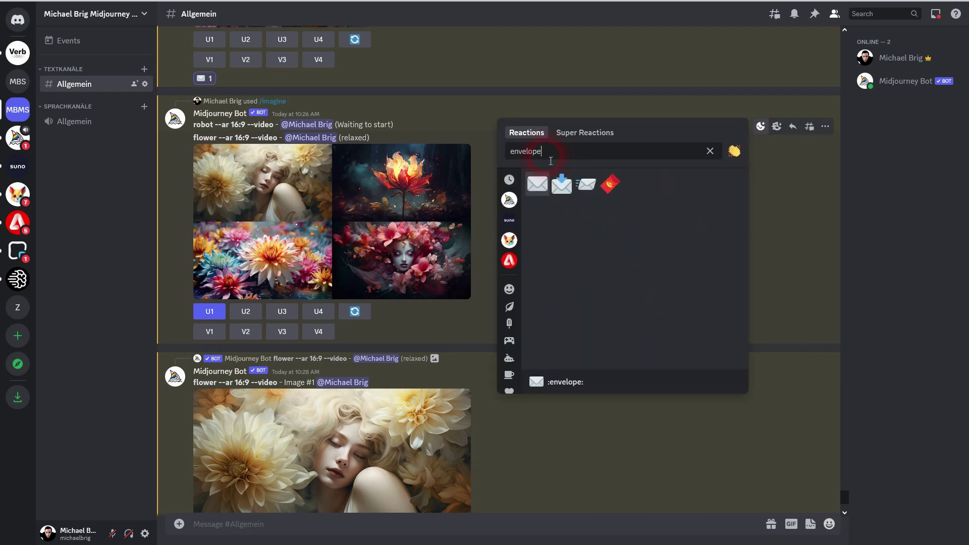
left_click(538, 183)
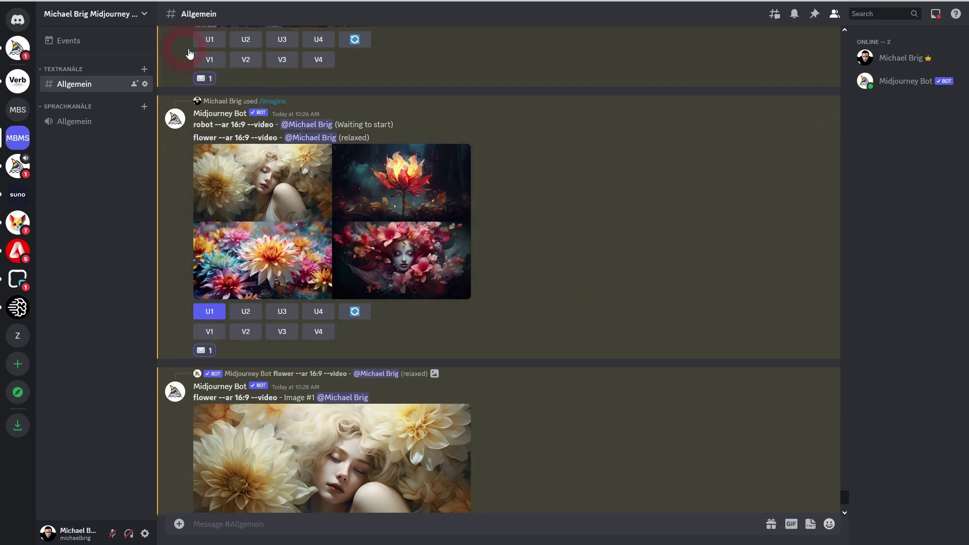
Open the Midjourney Bot direct message and play the flower grid's video.mp4
left_click(25, 49)
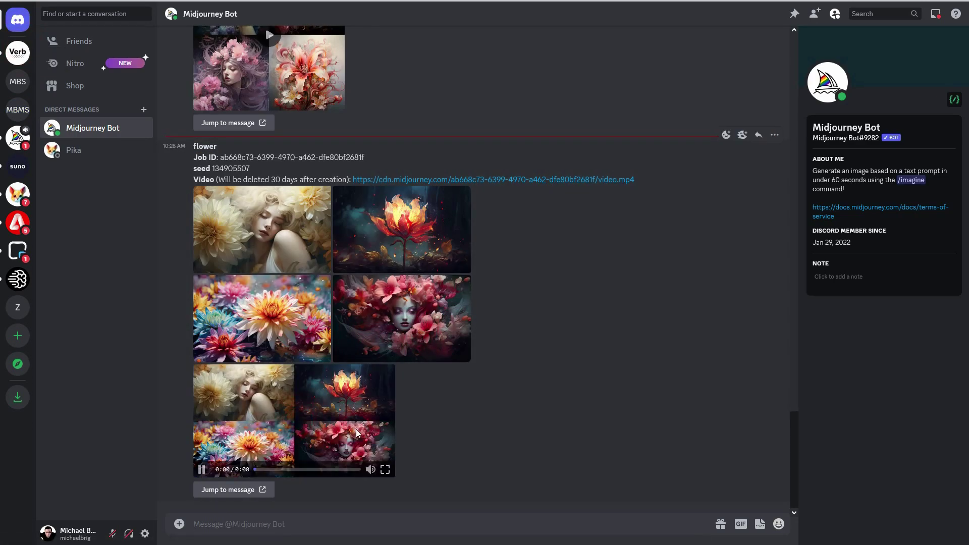
left_click(453, 437)
Save the flower grid video from Firefox as an MPEG-4 file named 'video'
mouse_move(267, 412)
left_click(491, 182)
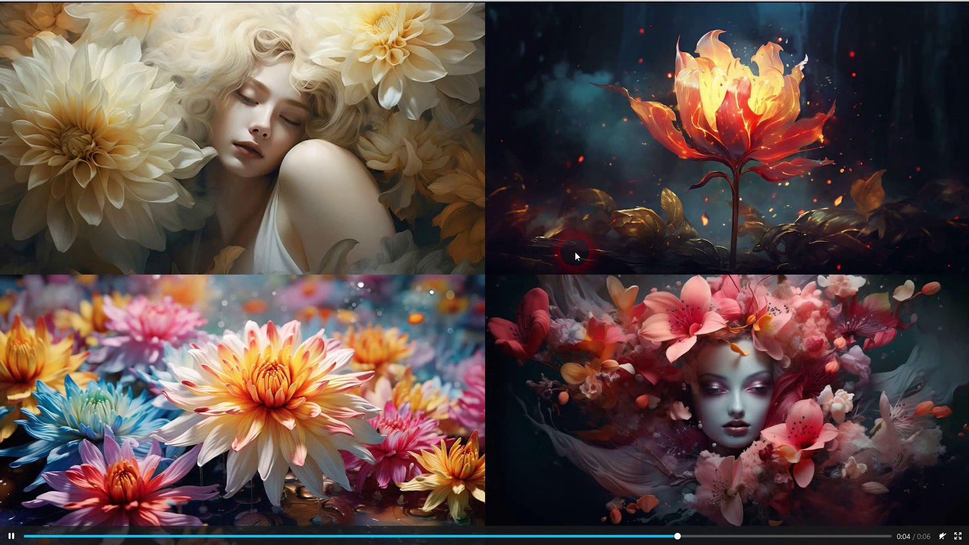
right_click(352, 201)
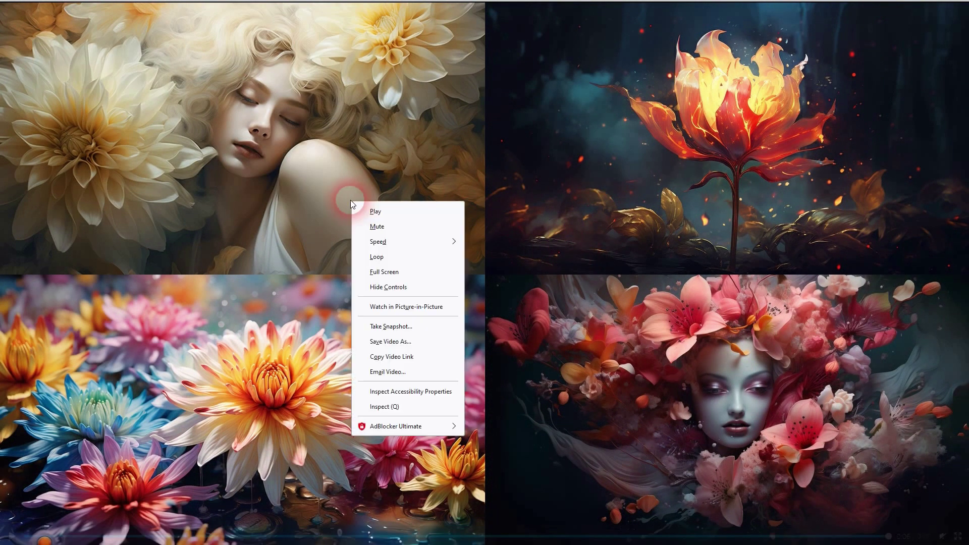
left_click(396, 347)
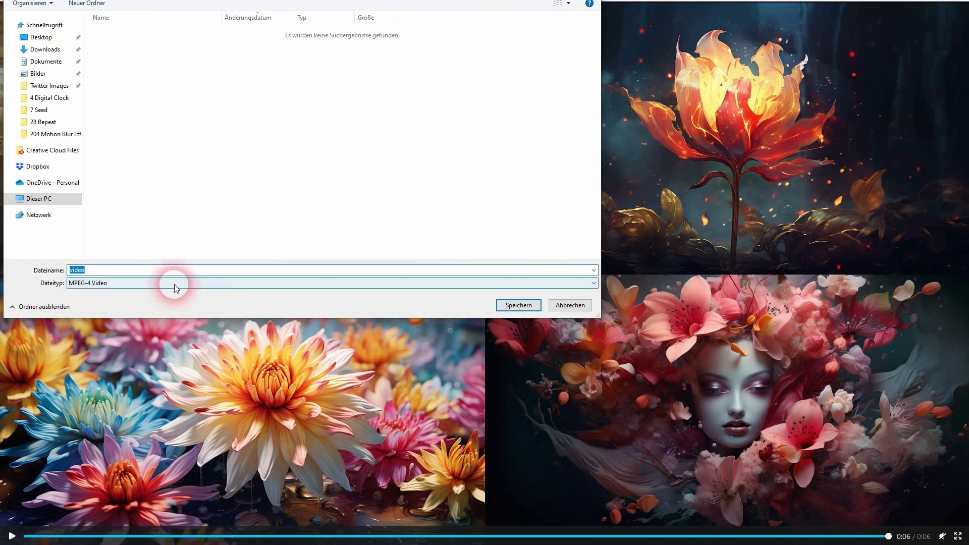
left_click(173, 283)
left_click(134, 289)
left_click(520, 305)
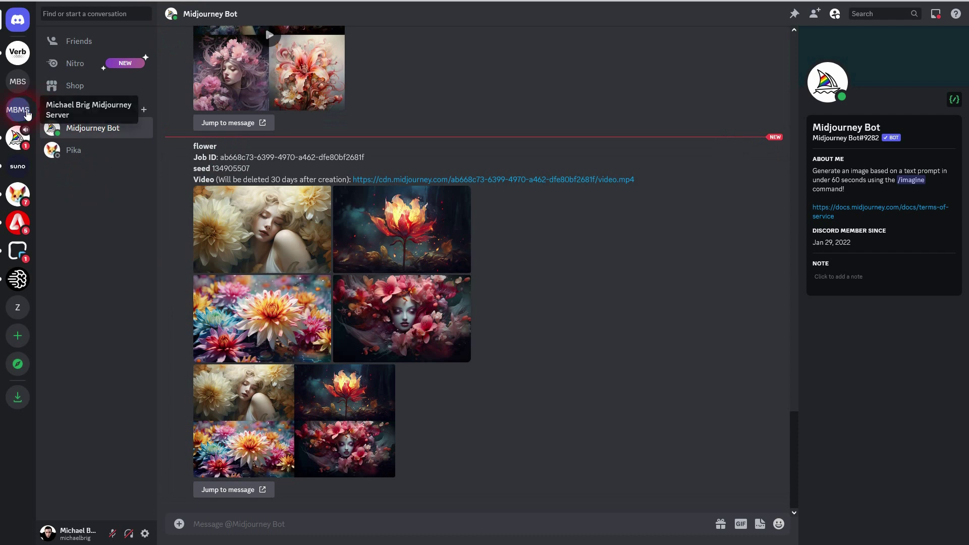
React with the envelope to the upscaled flower image in Allgemein and check the bot's DM reply
left_click(17, 110)
scroll(341, 390, "down", 3)
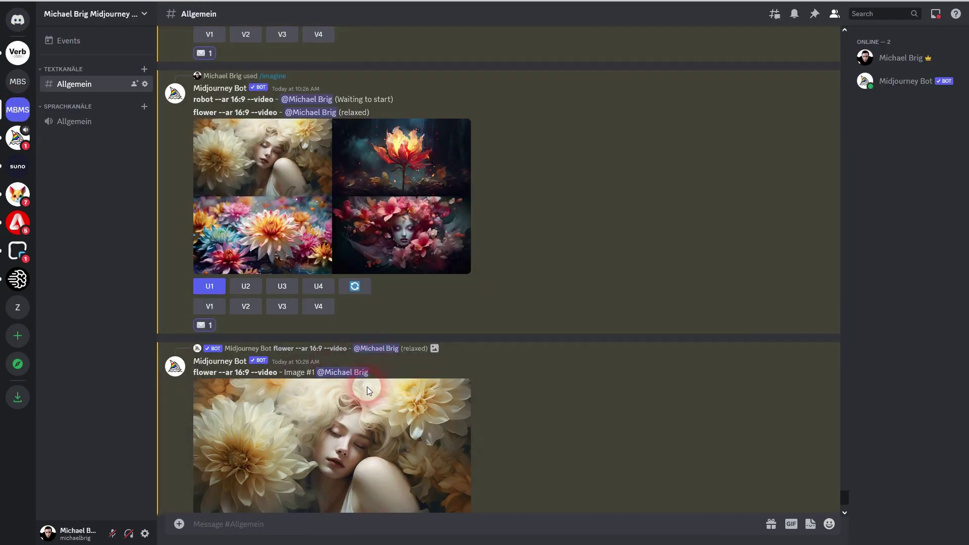
left_click(829, 225)
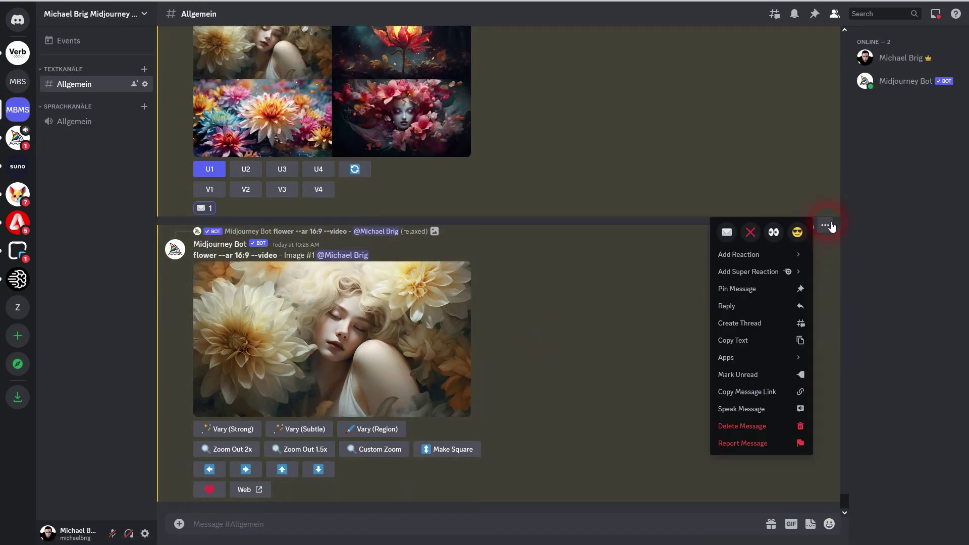
left_click(733, 230)
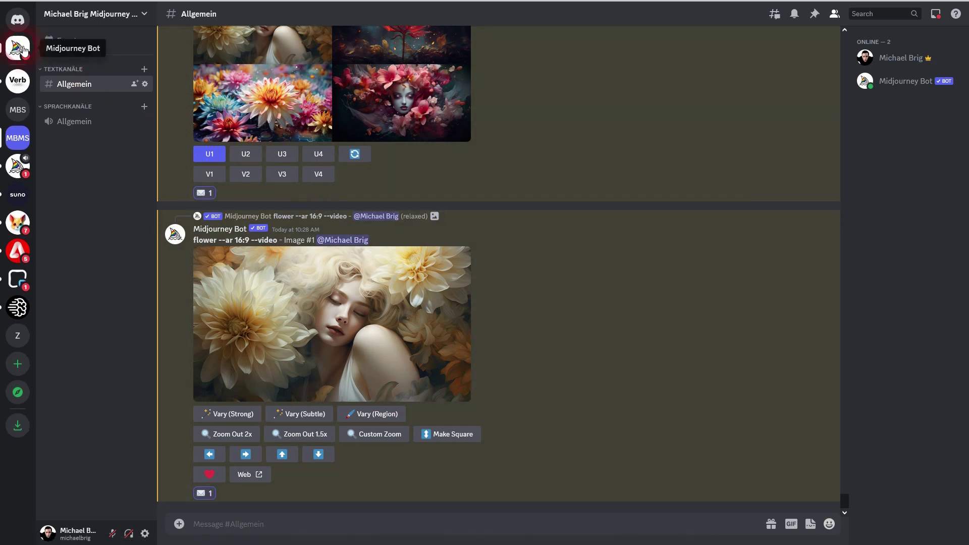
left_click(18, 49)
left_click(371, 261)
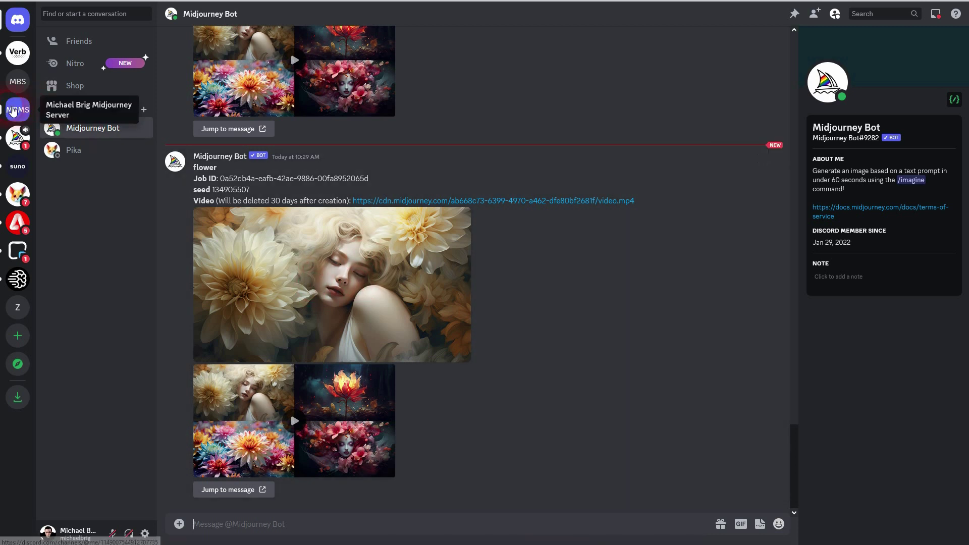
left_click(18, 110)
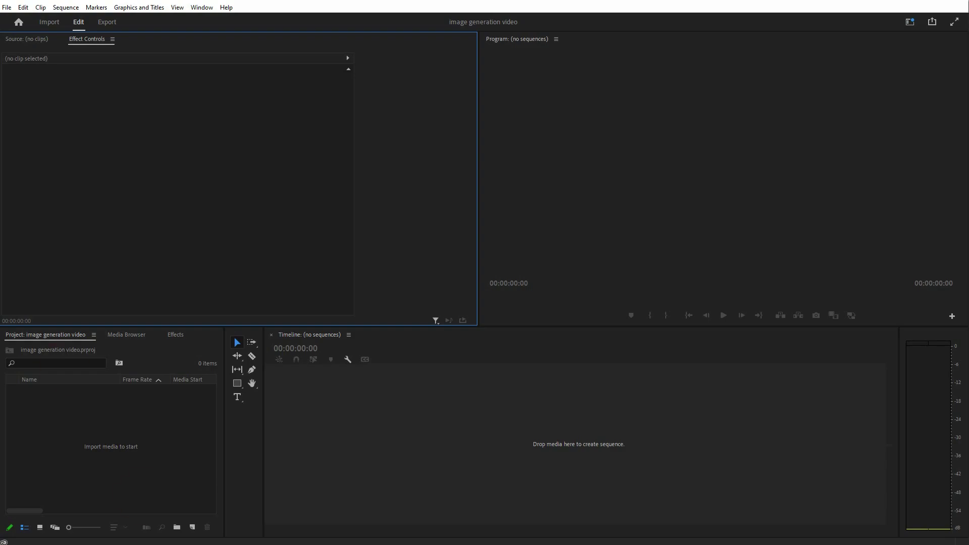
Import video.mp4 into a new sequence, scale it to frame size, and play it back
left_click_drag(97, 303, 122, 438)
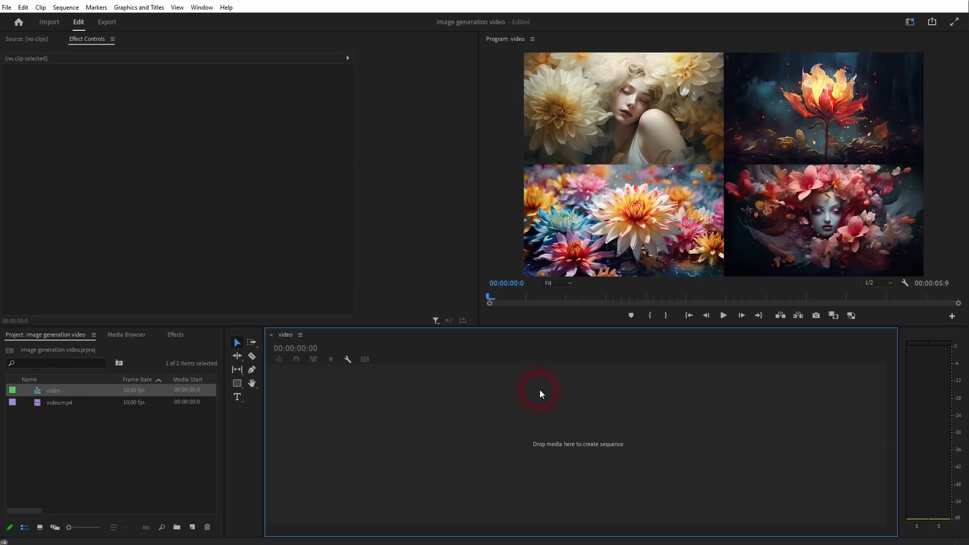
right_click(508, 434)
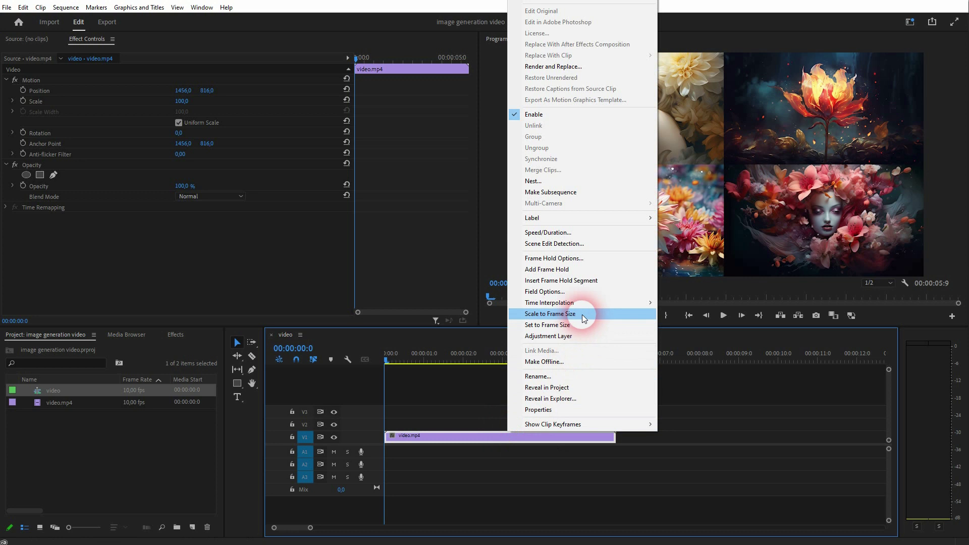
left_click(582, 314)
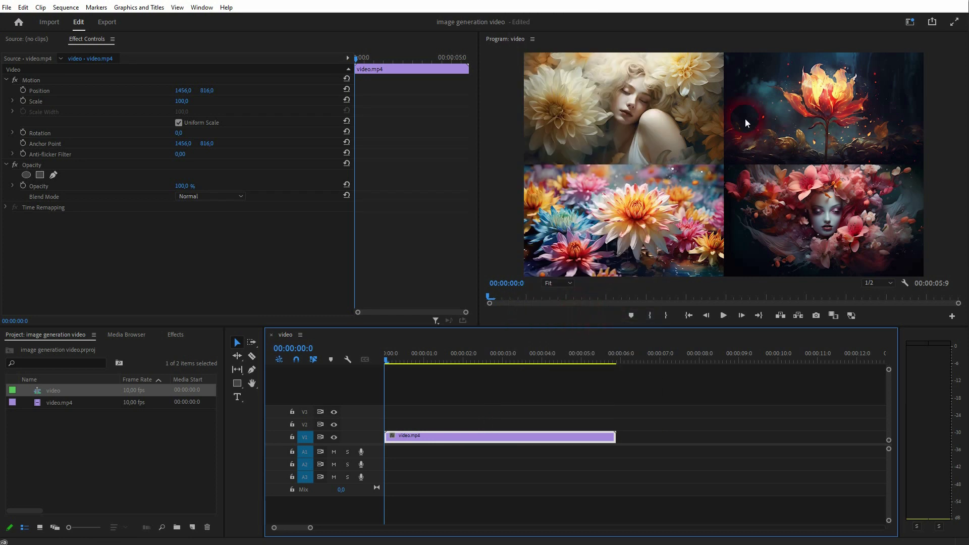
key("space")
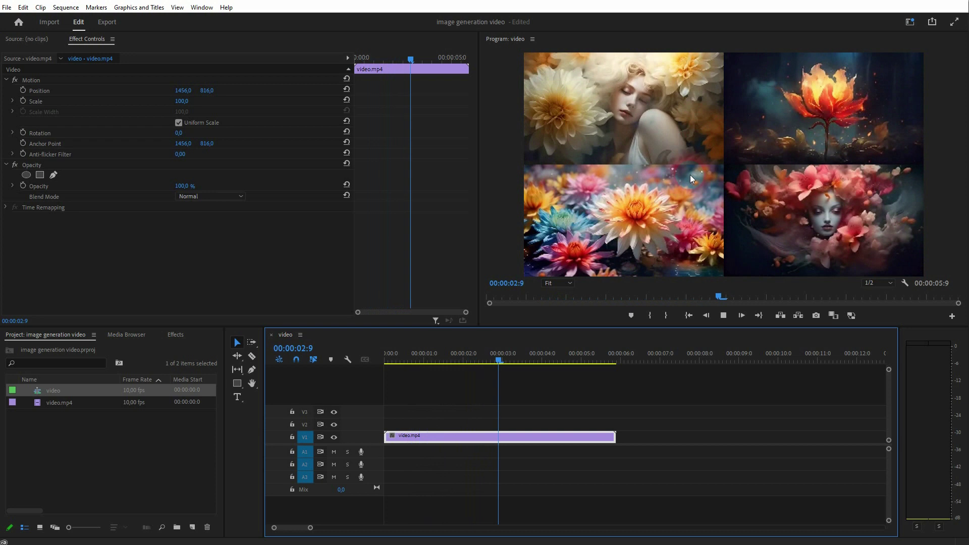
key("space")
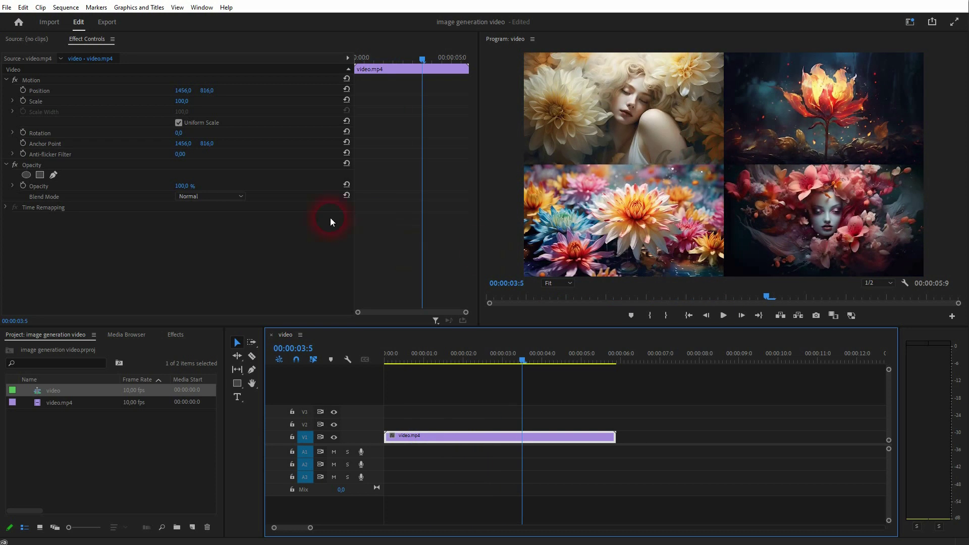
Set the clip's Scale to 200 in Effect Controls
left_click(188, 102)
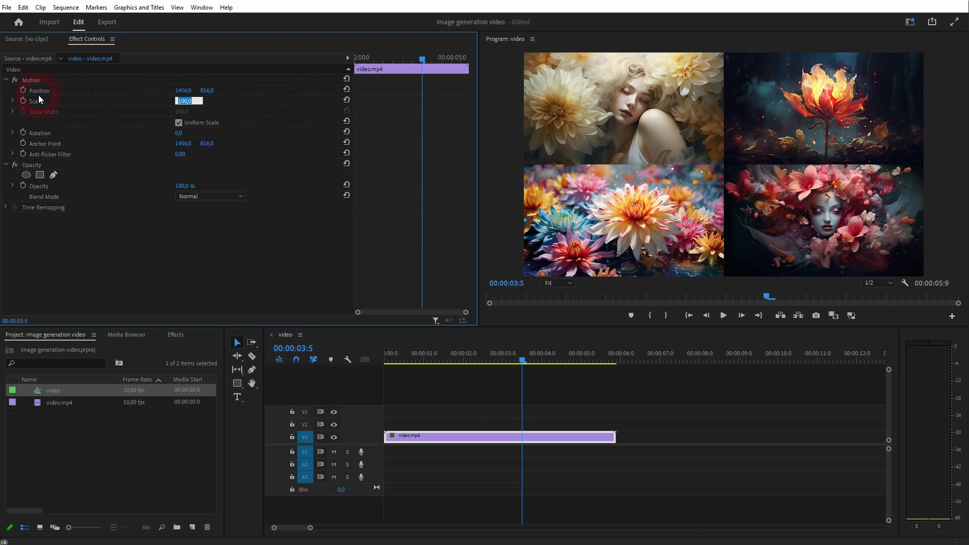
left_click(202, 7)
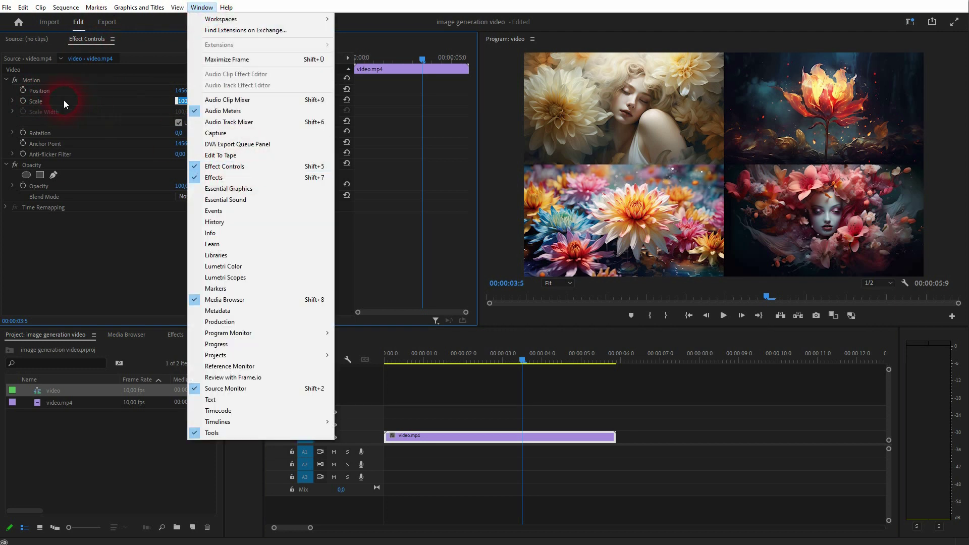
left_click(126, 104)
left_click_drag(182, 101, 214, 101)
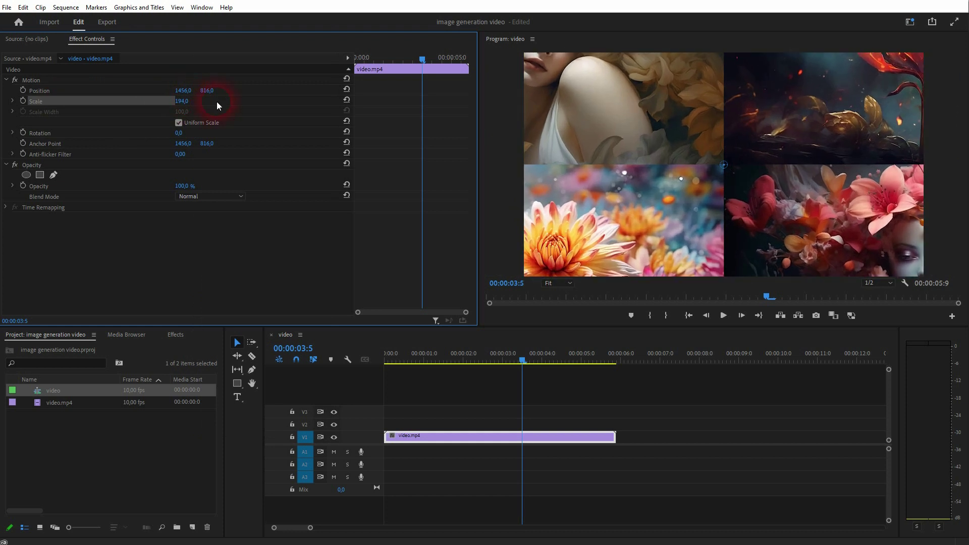
left_click(182, 101)
type("200")
left_click(189, 97)
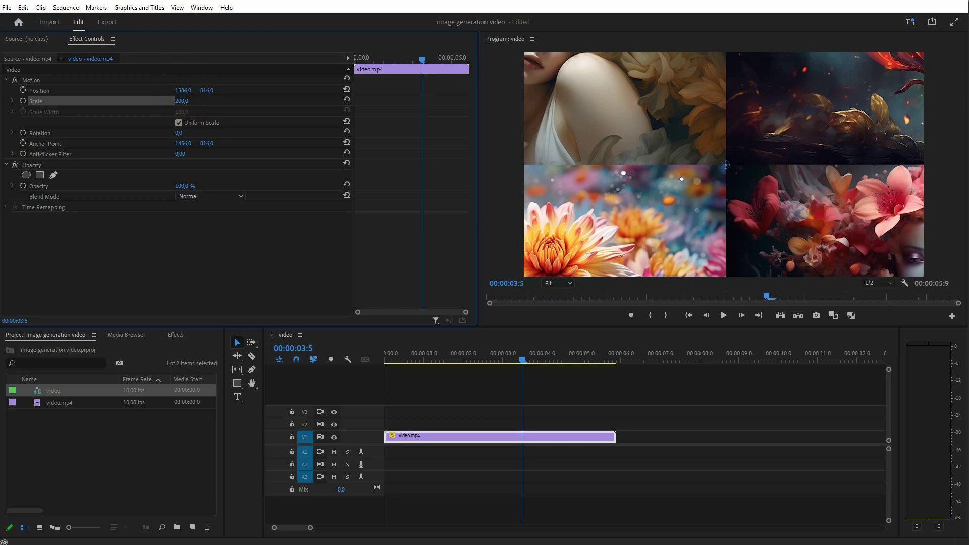
Move the clip to position 2909, 1644 so only the top-left portrait fills the frame
left_click_drag(182, 90, 904, 91)
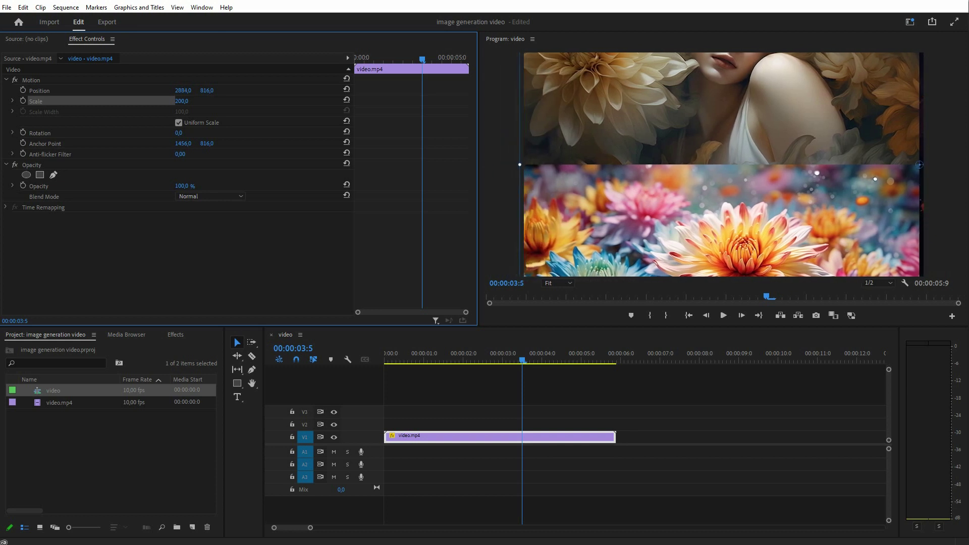
left_click(190, 91)
key("Up")
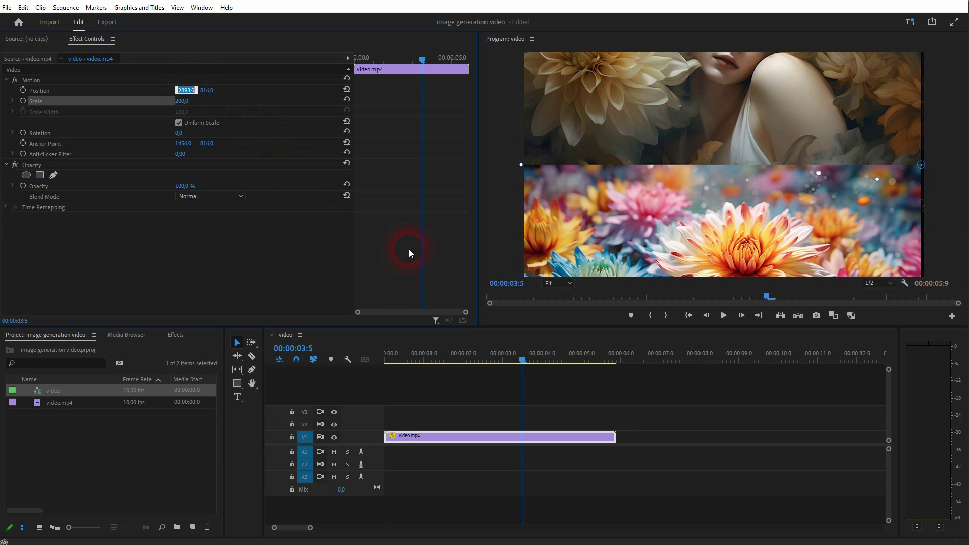
key("Up")
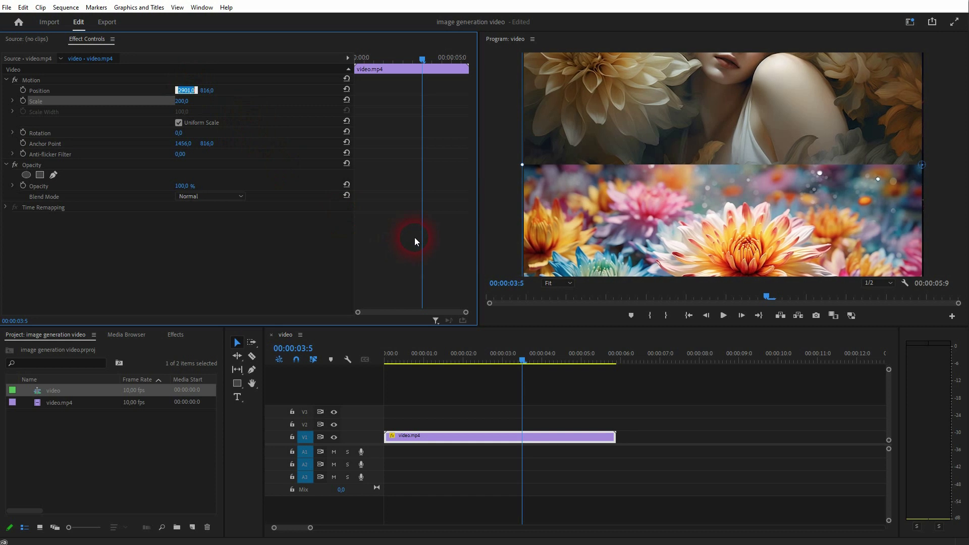
key("Up")
key("Up")
key("Up")
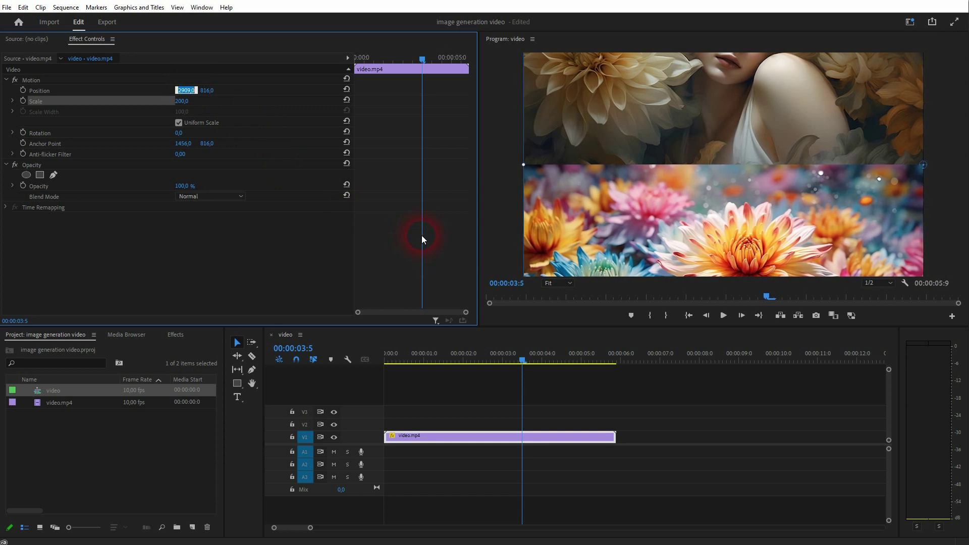
left_click_drag(207, 90, 626, 90)
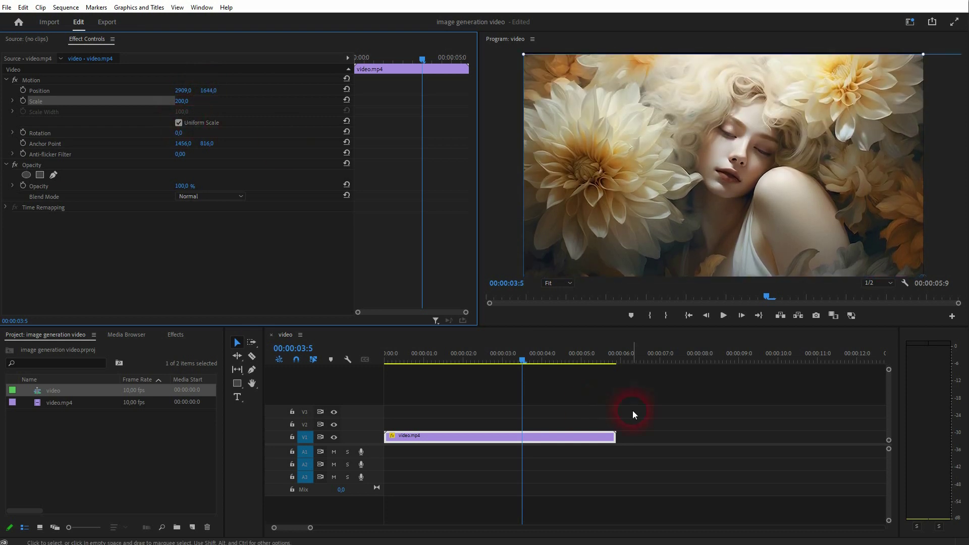
left_click(678, 390)
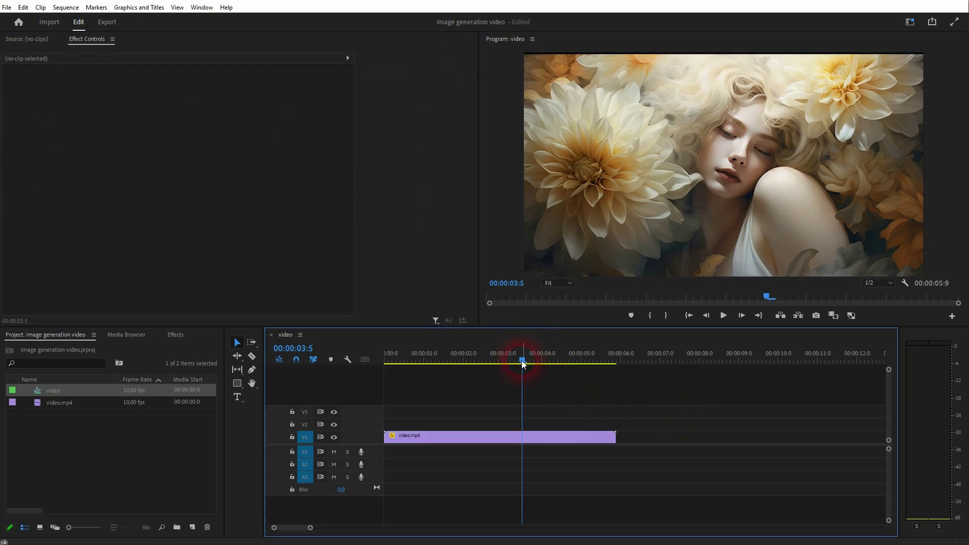
left_click_drag(522, 360, 385, 391)
key("space")
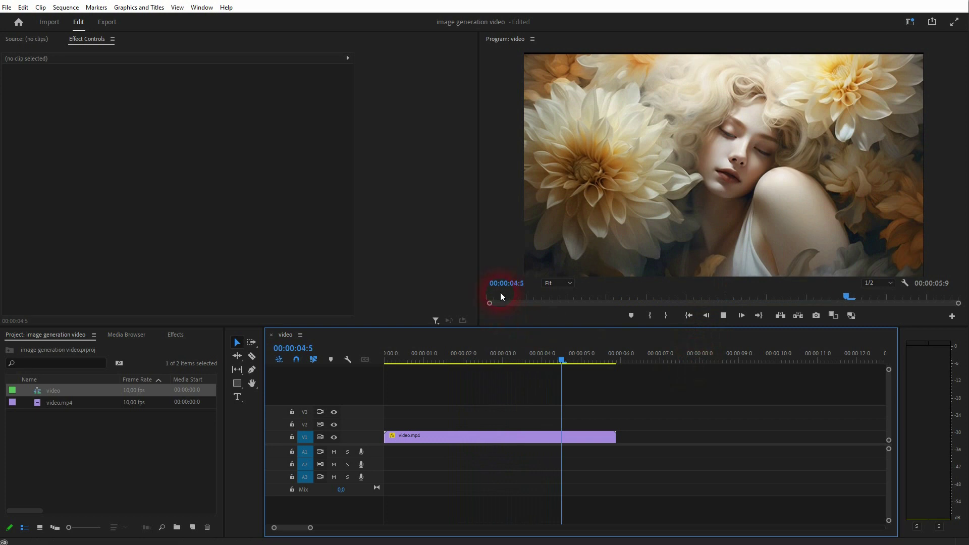
key("space")
left_click_drag(565, 360, 546, 386)
left_click(709, 393)
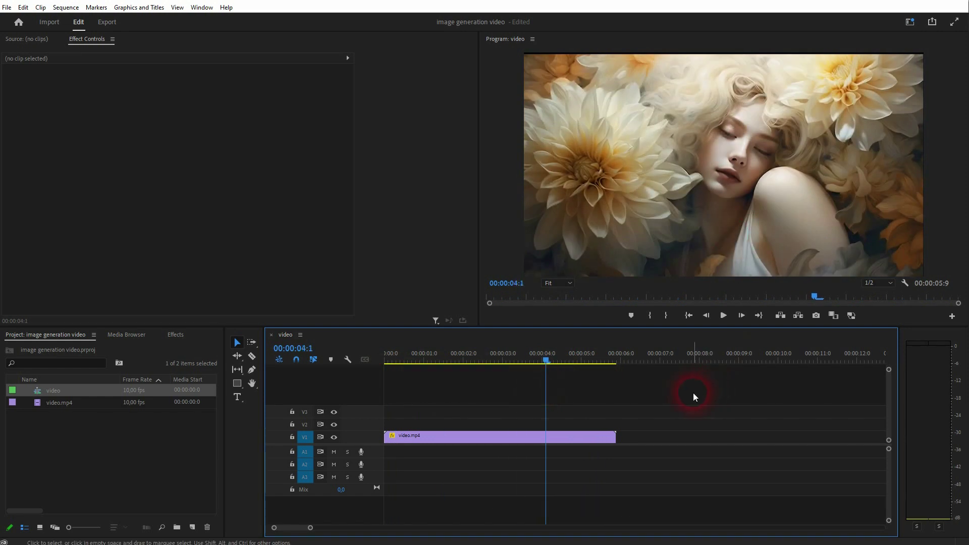